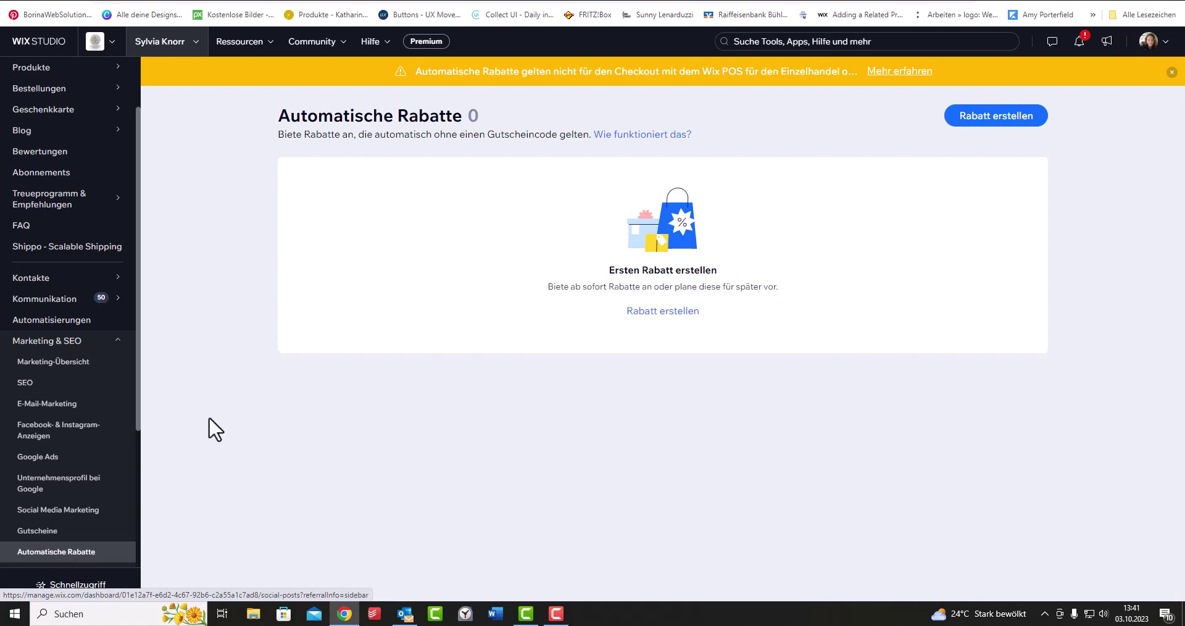
# Step: Create a new automatic discount and begin editing its Rabattbezeichnung
pyautogui.click(1012, 131)
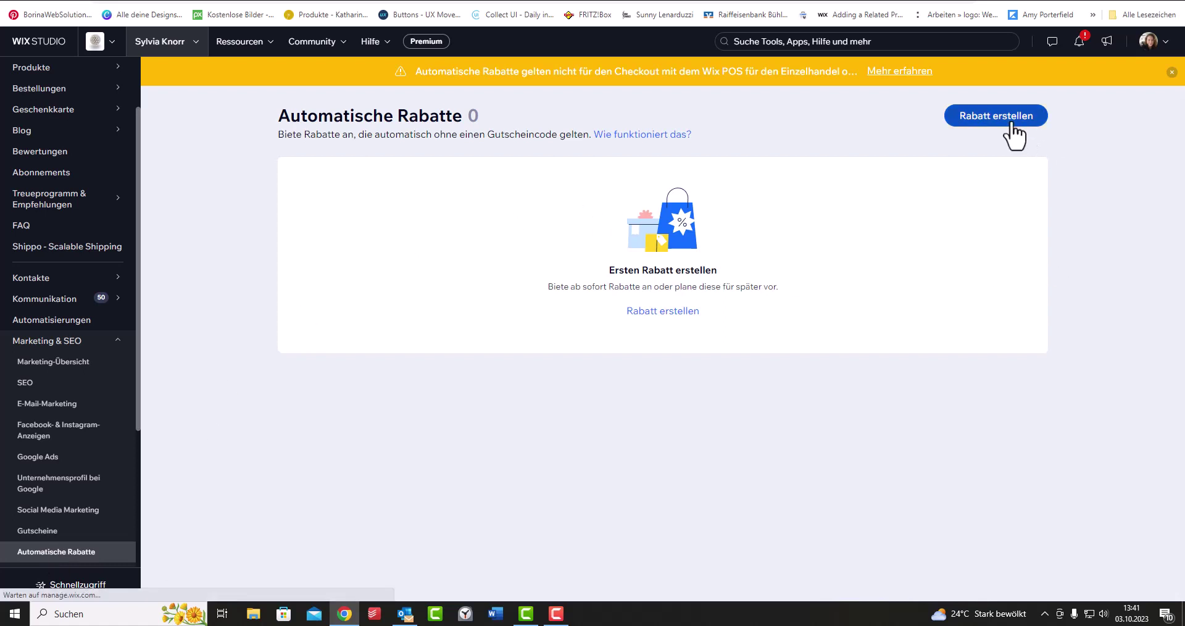
pyautogui.click(298, 241)
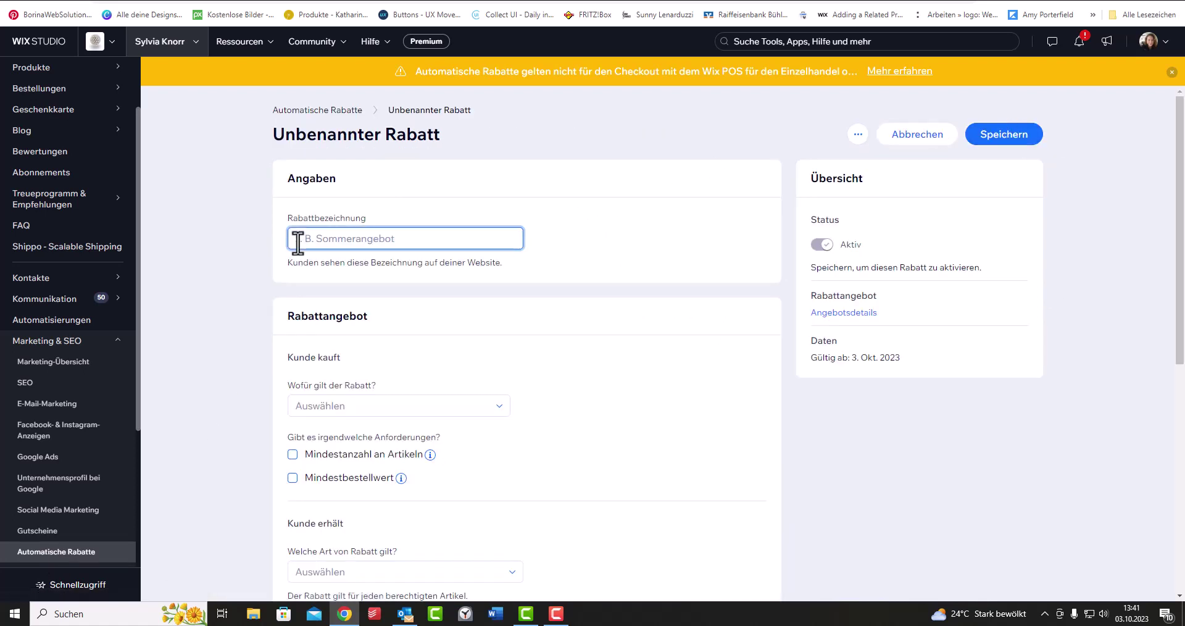
pyautogui.write('3 für 1')
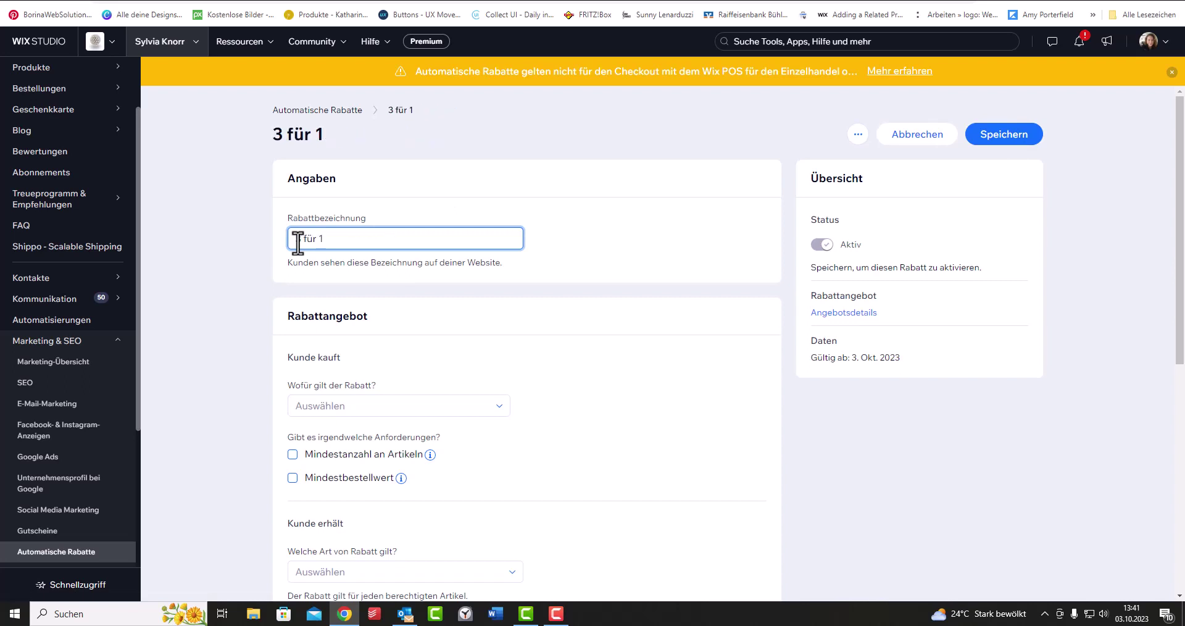
pyautogui.press('BackSpace')
pyautogui.press('BackSpace')
pyautogui.press('BackSpace')
pyautogui.press('BackSpace')
pyautogui.press('BackSpace')
pyautogui.press('BackSpace')
pyautogui.press('BackSpace')
pyautogui.press('BackSpace')
# Step: Name the new discount "Herbstangebot"
pyautogui.write('Herbs')
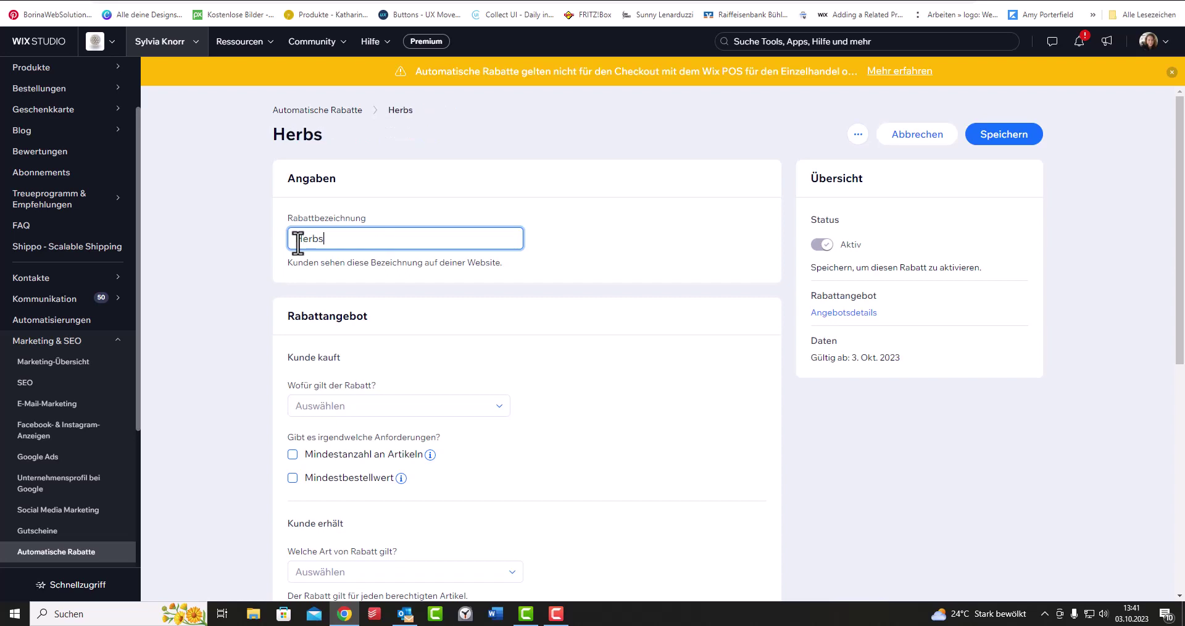
pyautogui.write('tangebot')
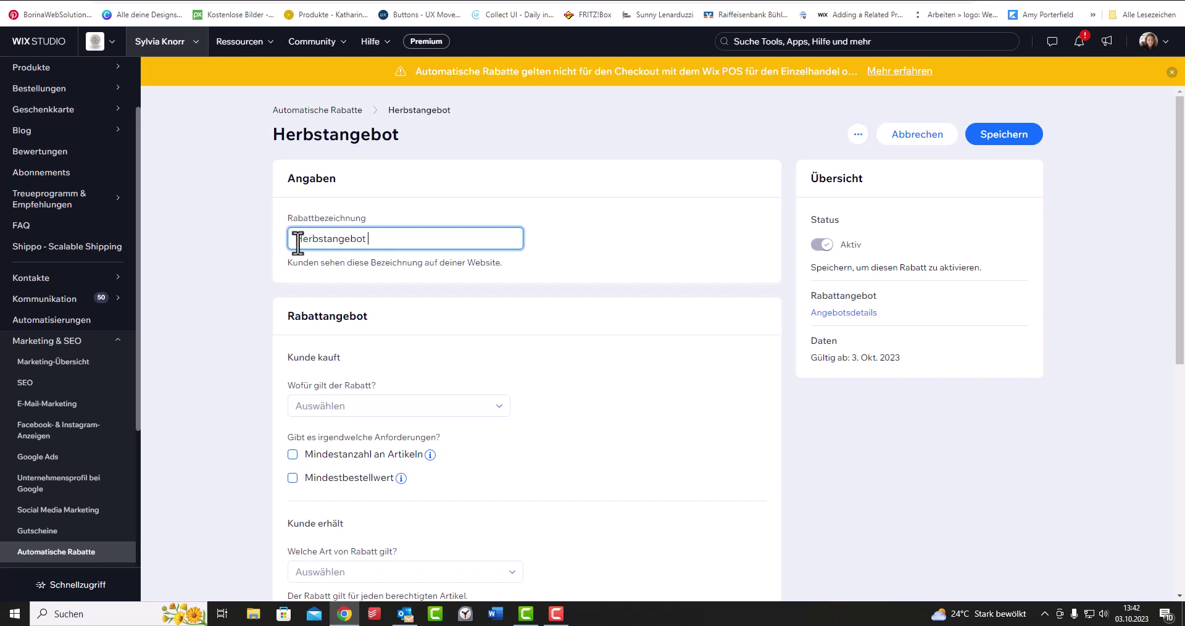
# Step: Apply the discount to Bestimmte Produkte and choose OMEGA 3 vegan as the product
pyautogui.click(312, 412)
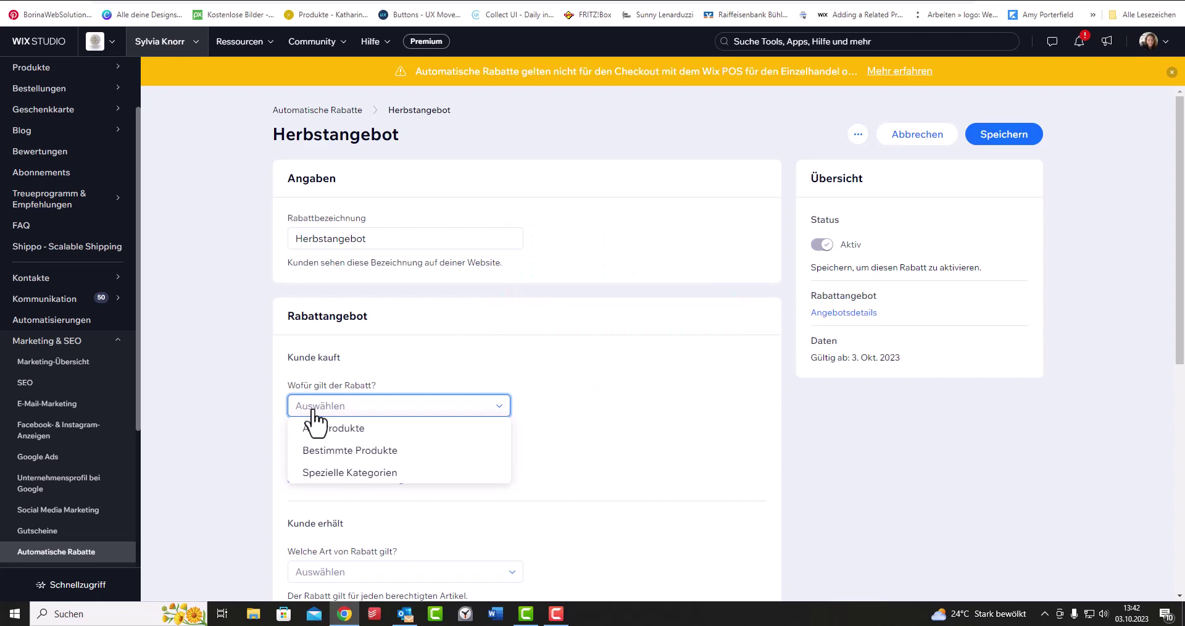
pyautogui.click(366, 453)
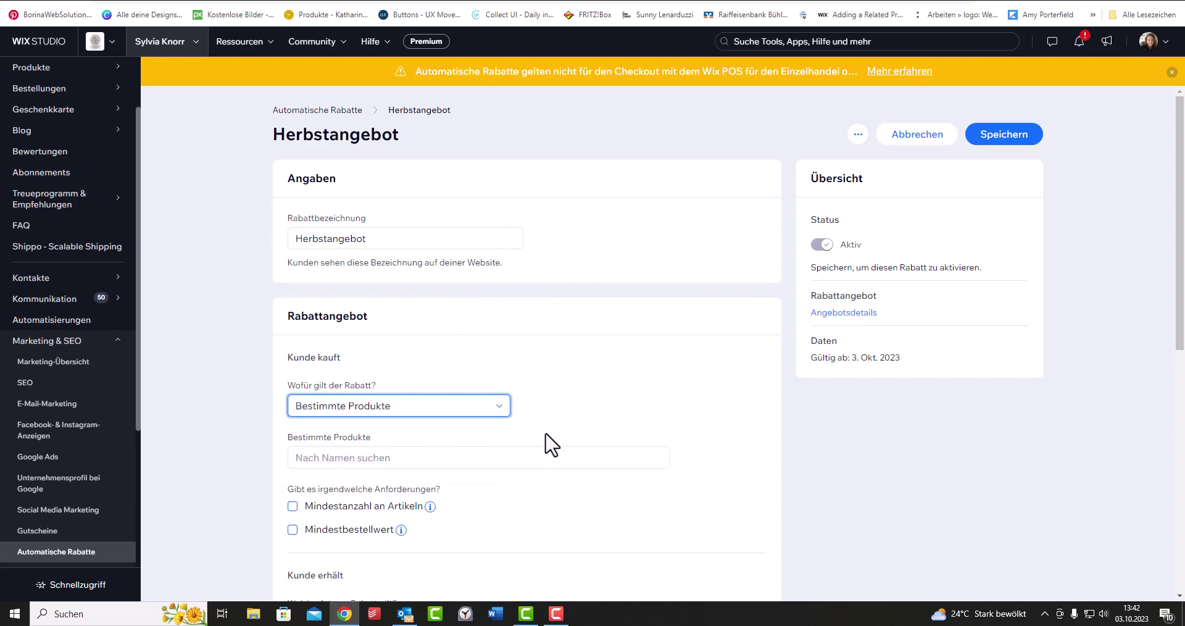
pyautogui.click(323, 457)
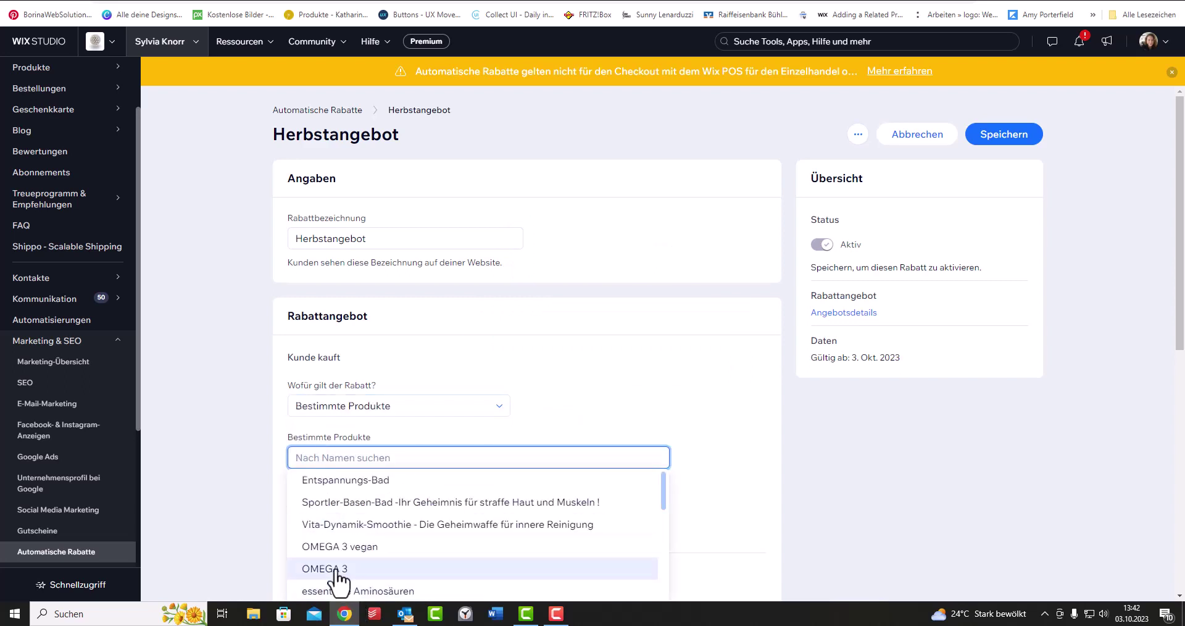
pyautogui.click(332, 548)
pyautogui.click(683, 395)
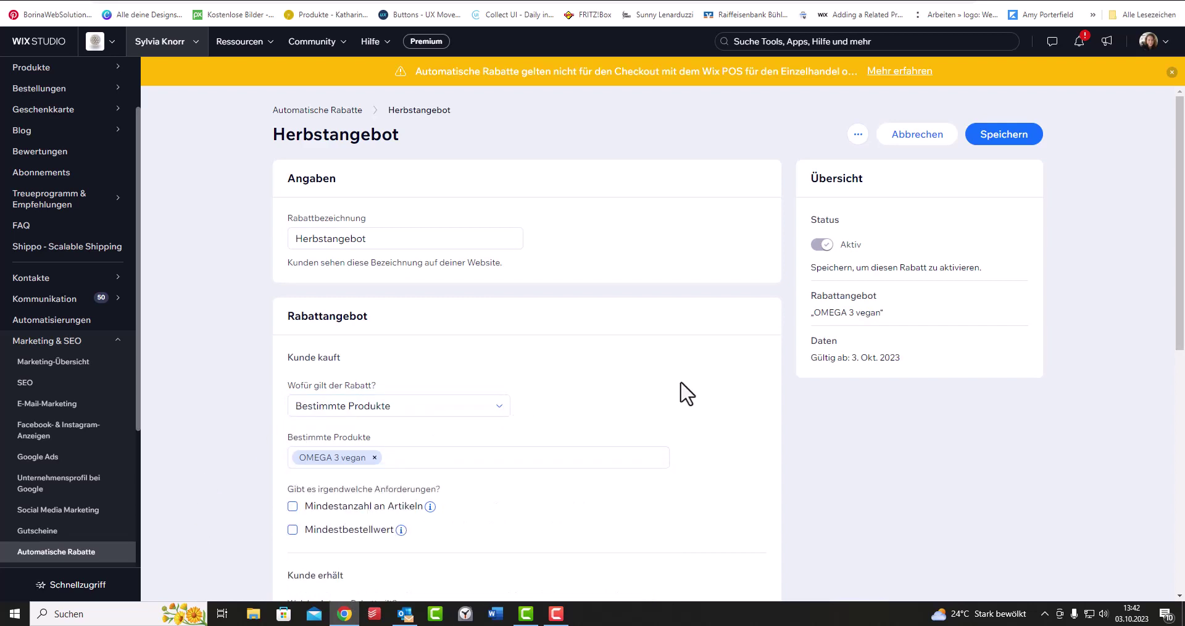
# Step: Require a minimum number of items (Mindestanzahl an Artikeln) of 5 for the discount
pyautogui.scroll(-3, 531, 458)
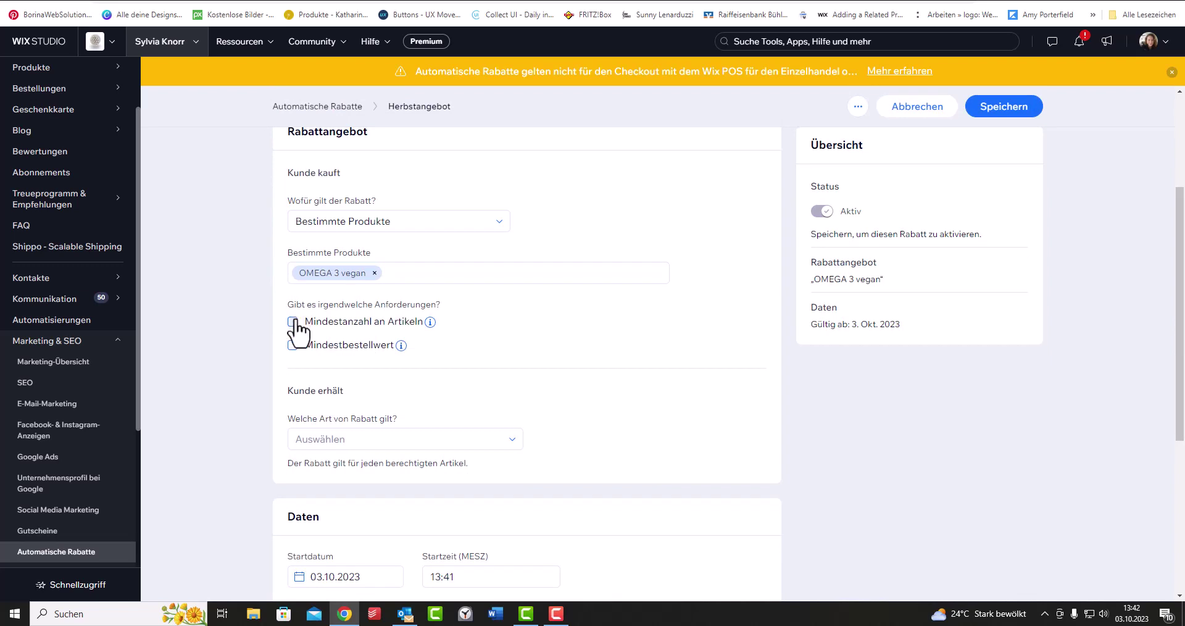
pyautogui.click(293, 322)
pyautogui.click(506, 327)
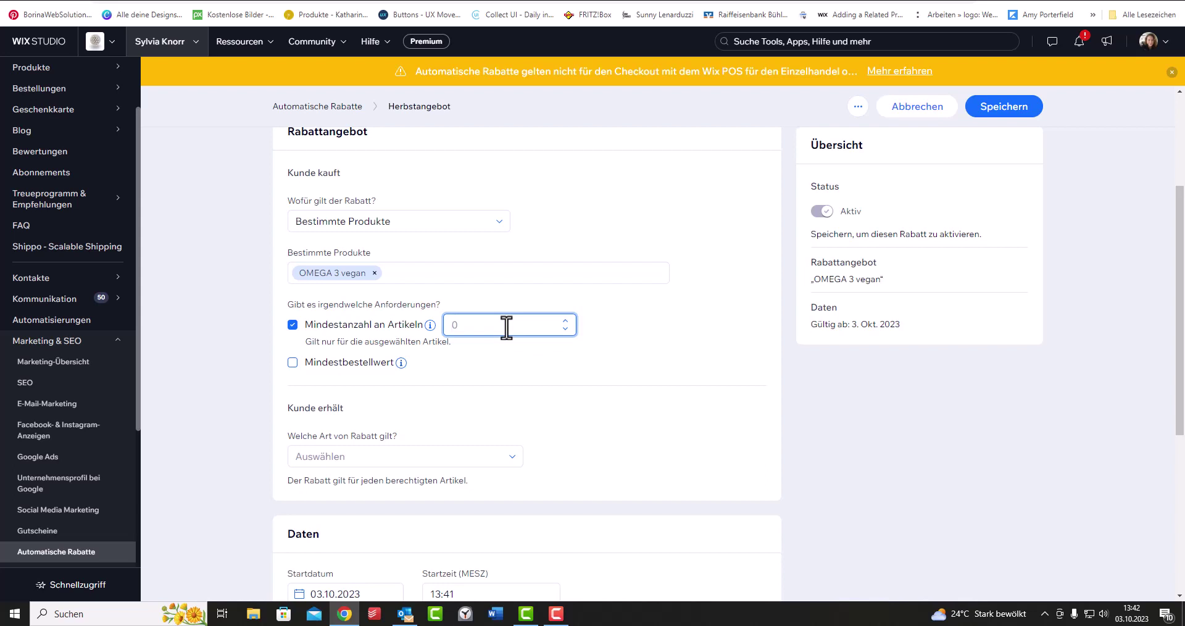
pyautogui.write('5')
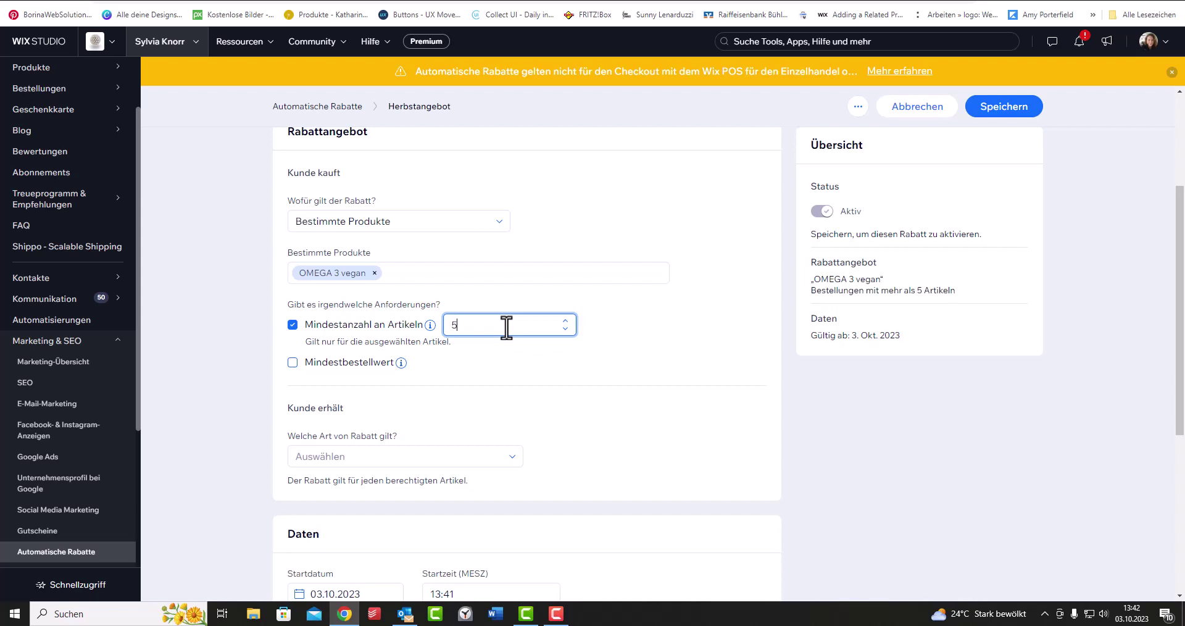
# Step: Set the type of discount the customer receives to Angebotspreis
pyautogui.click(414, 457)
pyautogui.click(299, 524)
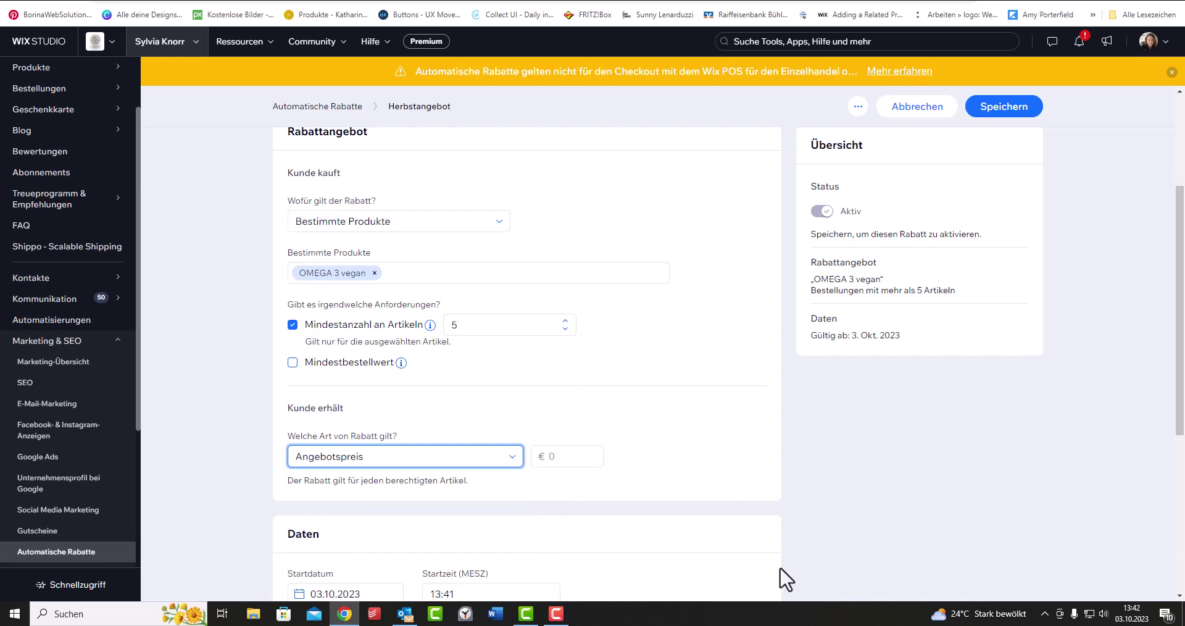
pyautogui.click(560, 455)
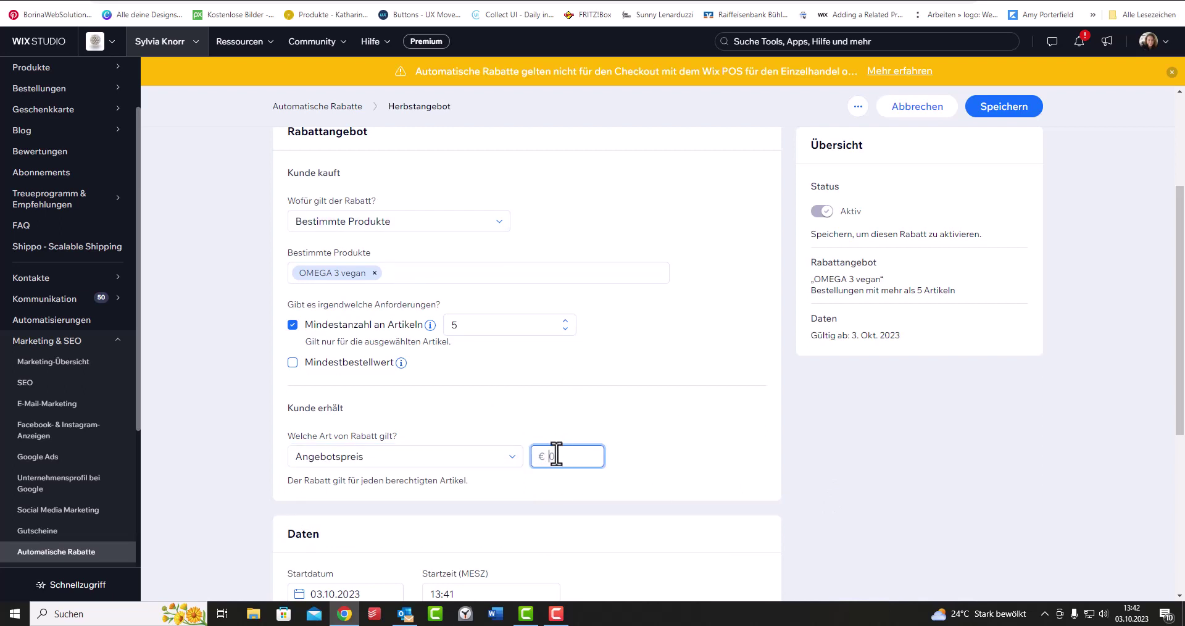
pyautogui.click(492, 462)
pyautogui.click(339, 478)
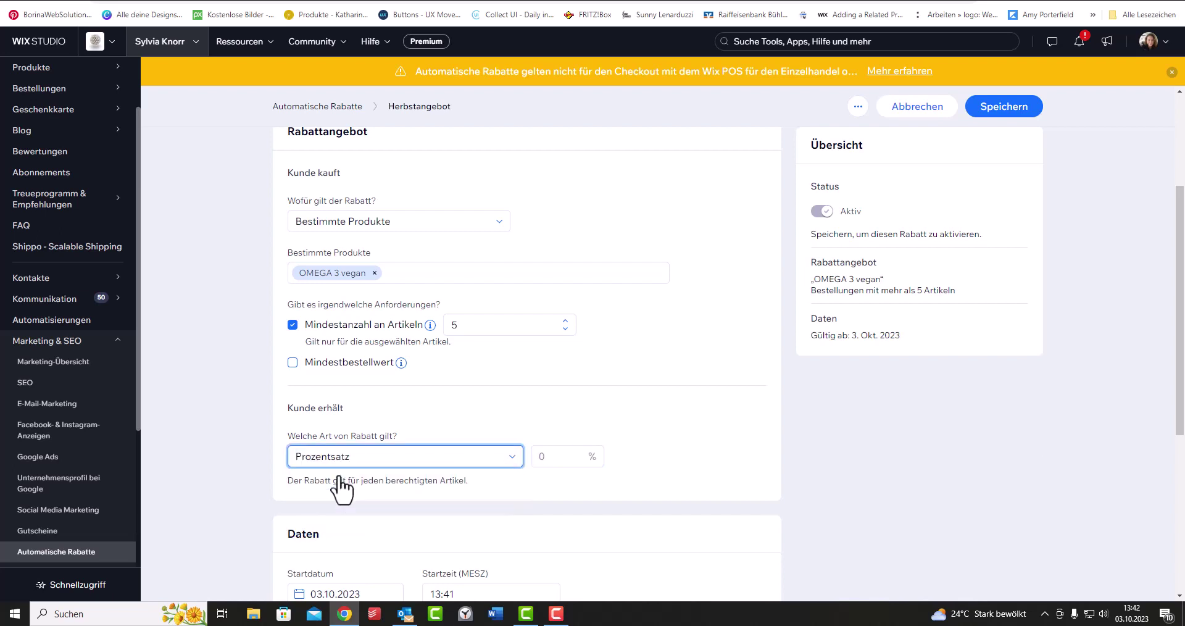
pyautogui.click(475, 457)
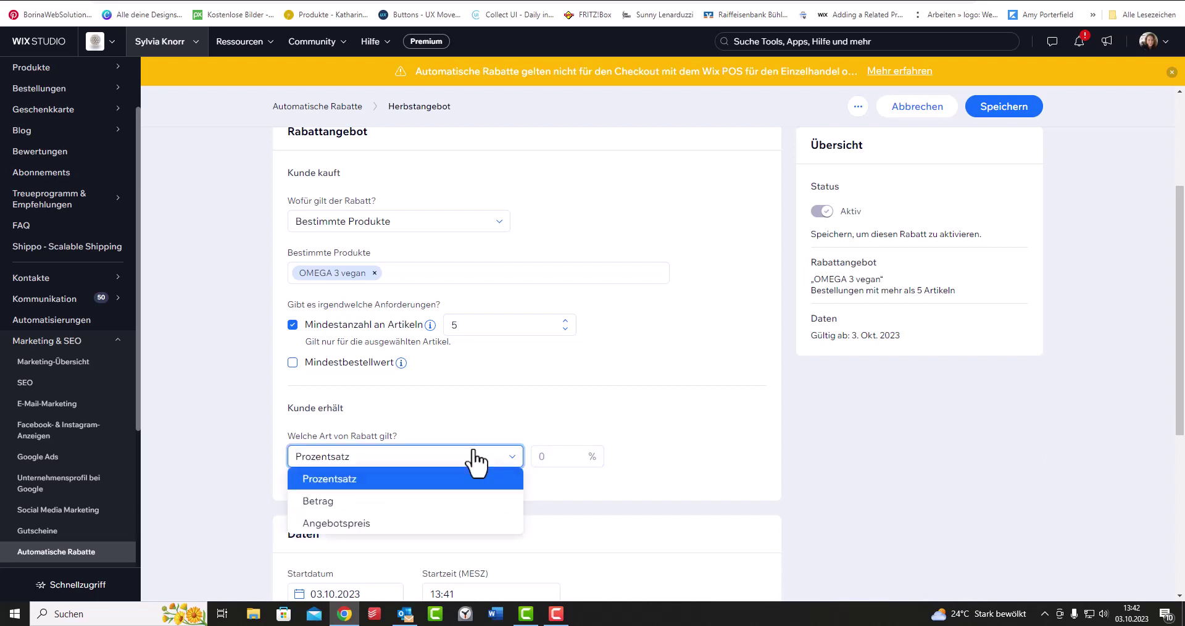
pyautogui.click(355, 523)
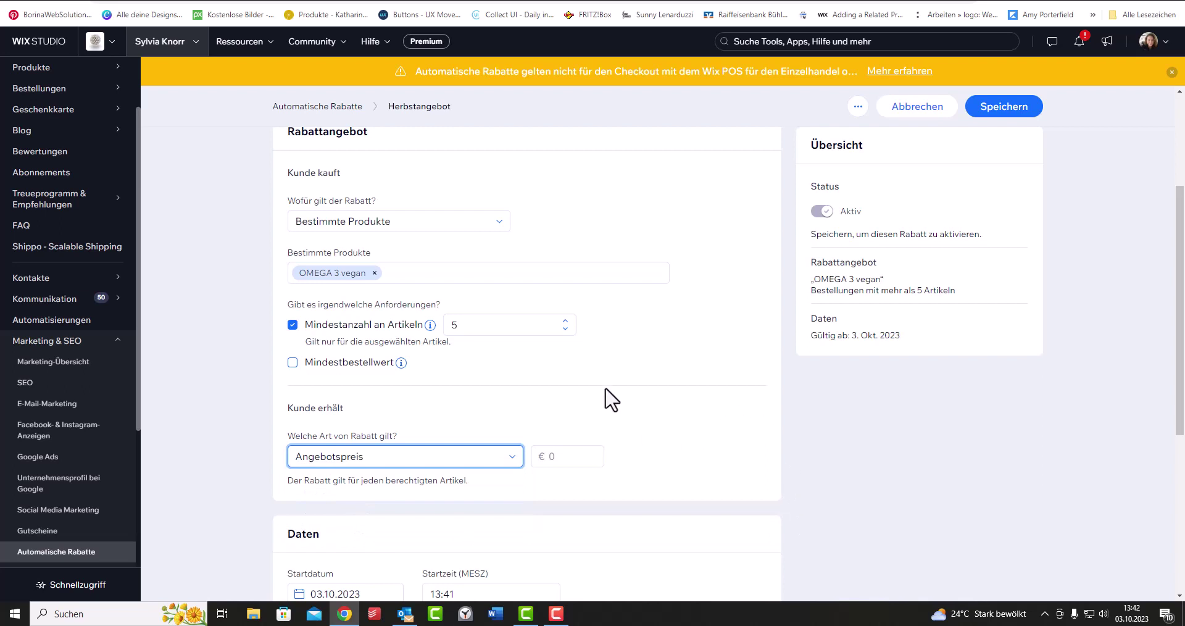
# Step: Examine the discount's start and end date settings and the options for where its name is displayed
pyautogui.scroll(-2, 728, 401)
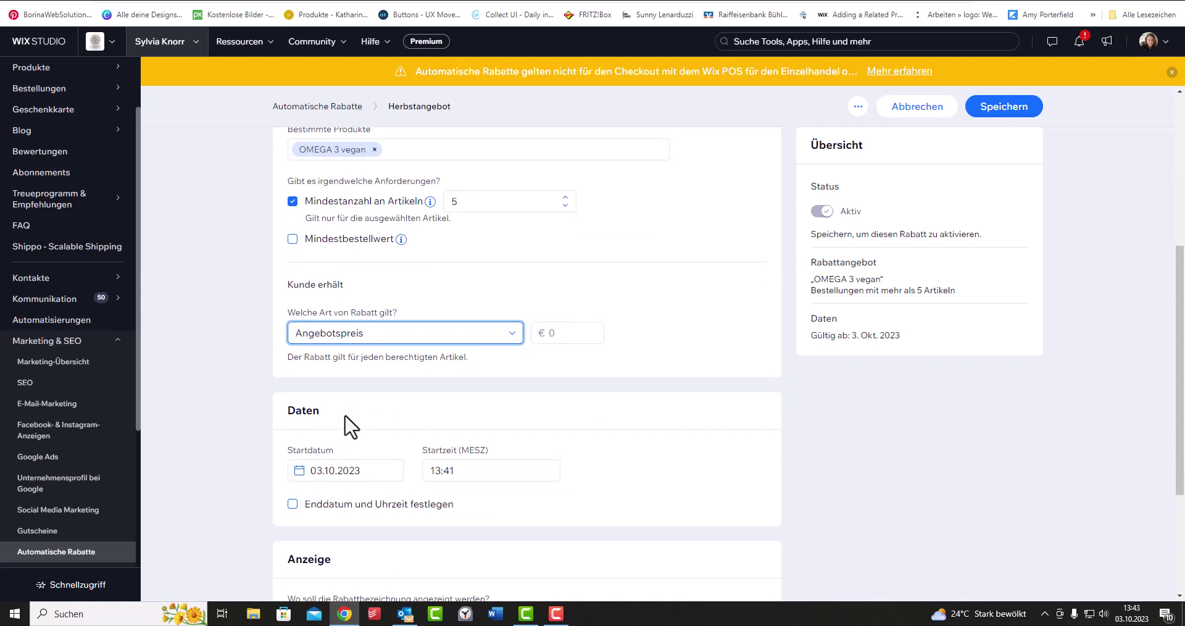
pyautogui.scroll(-1, 370, 414)
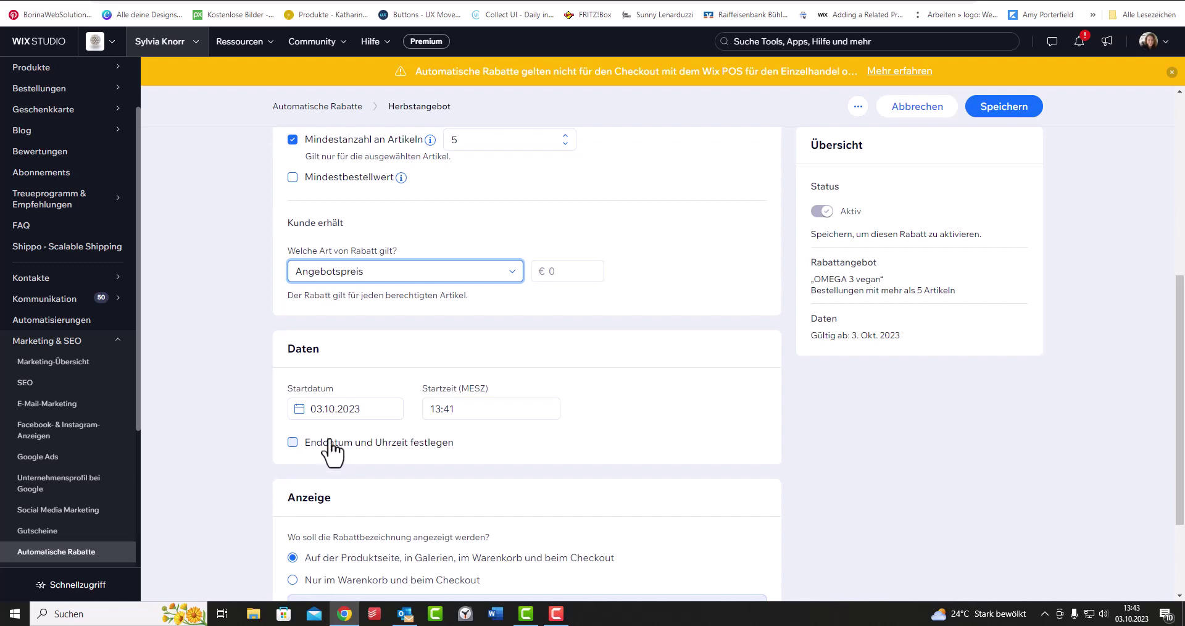
pyautogui.scroll(-2, 333, 457)
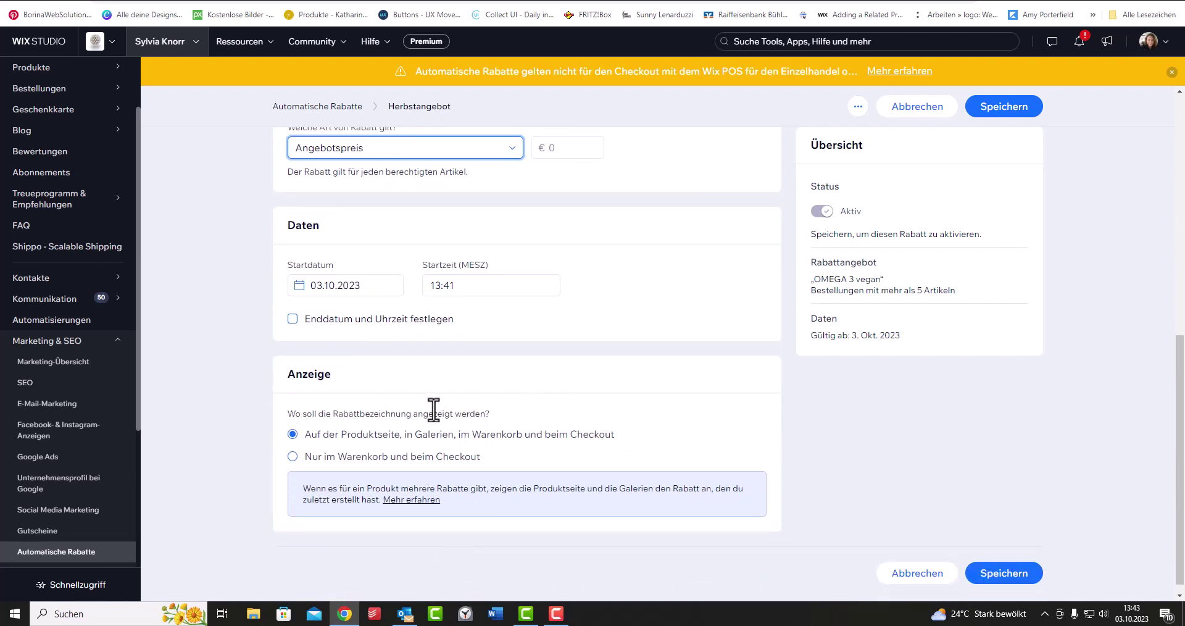
pyautogui.moveTo(381, 414); pyautogui.dragTo(497, 424)
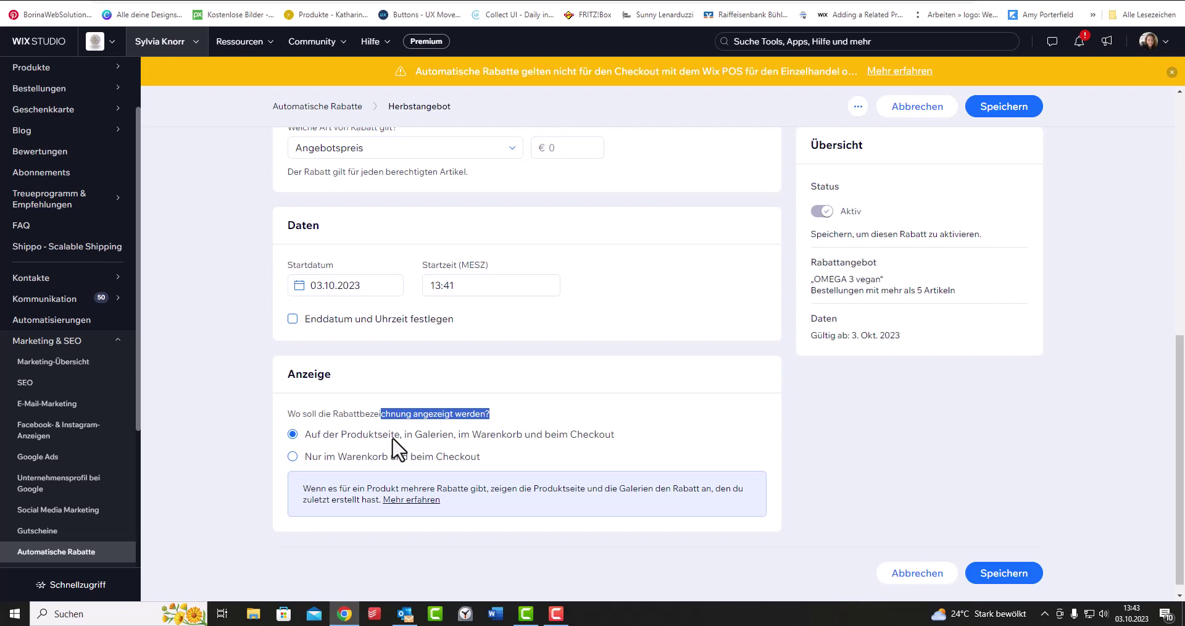
pyautogui.scroll(6, 507, 431)
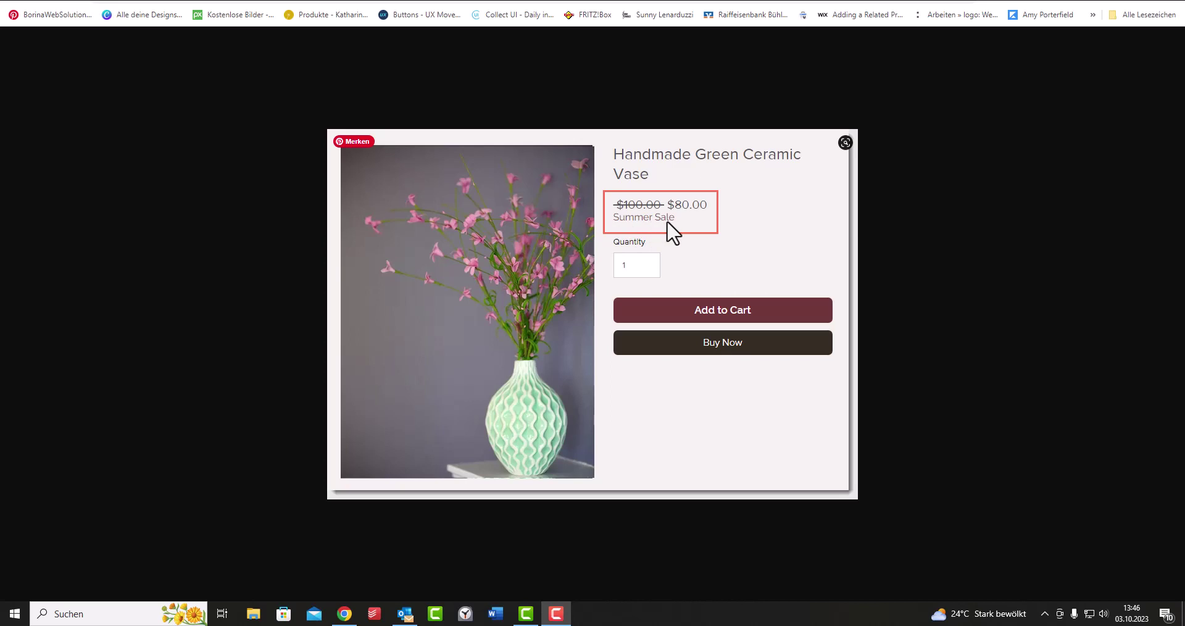
# Step: View the example images of a sale label on a product page and a sale banner above a product gallery
pyautogui.click(702, 229)
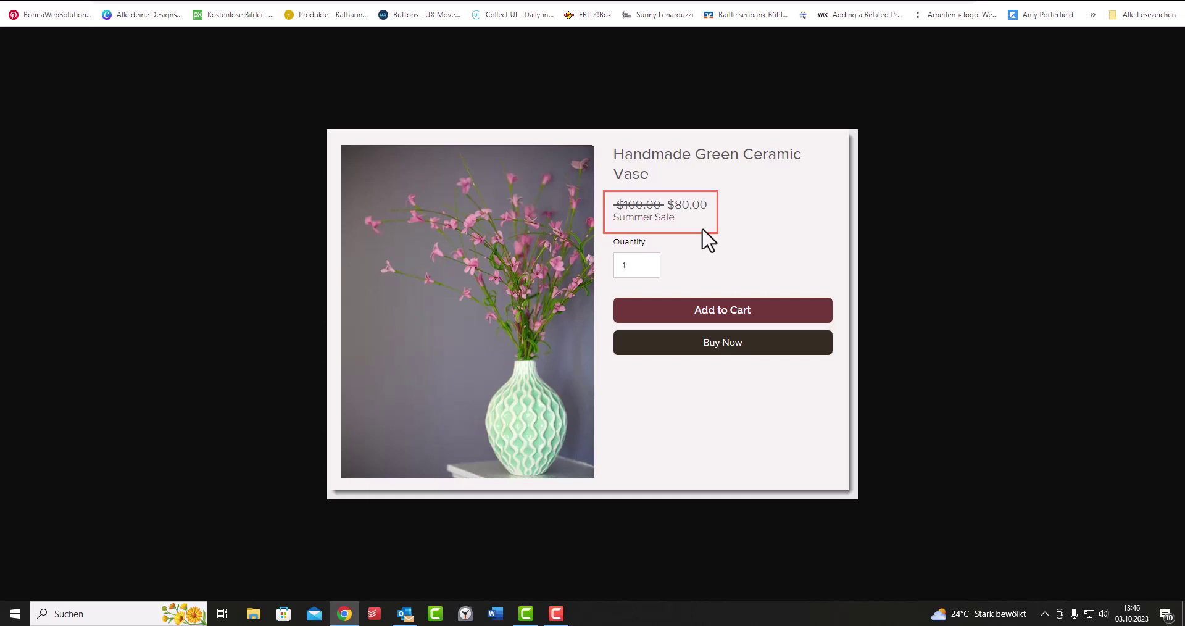
pyautogui.press('Right')
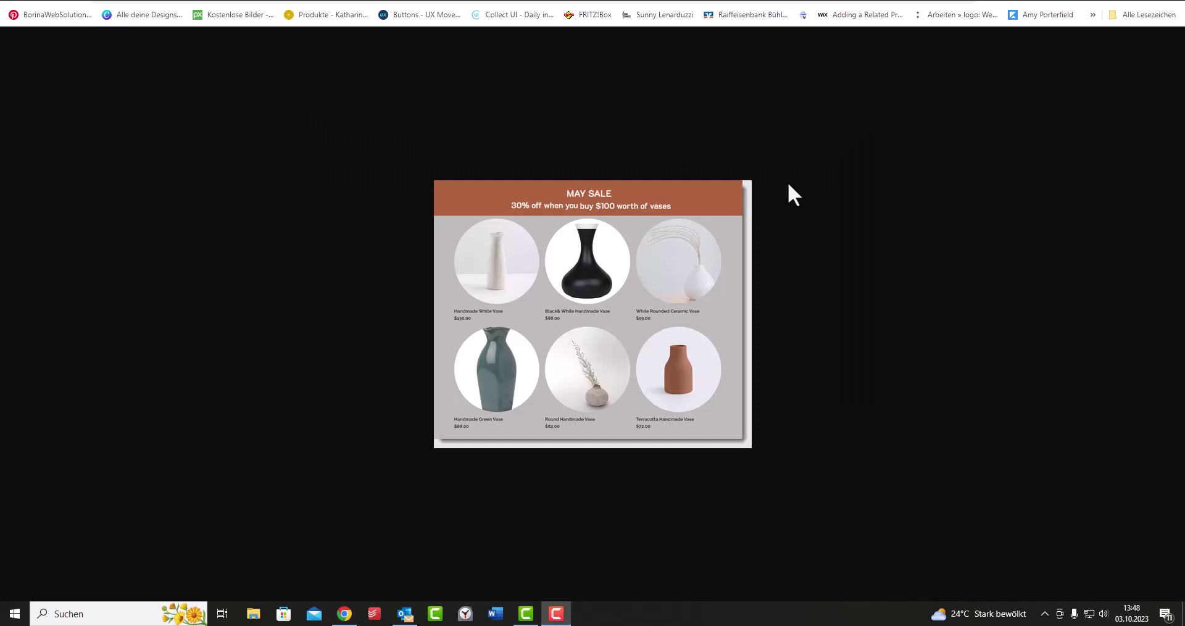
pyautogui.moveTo(439, 202)
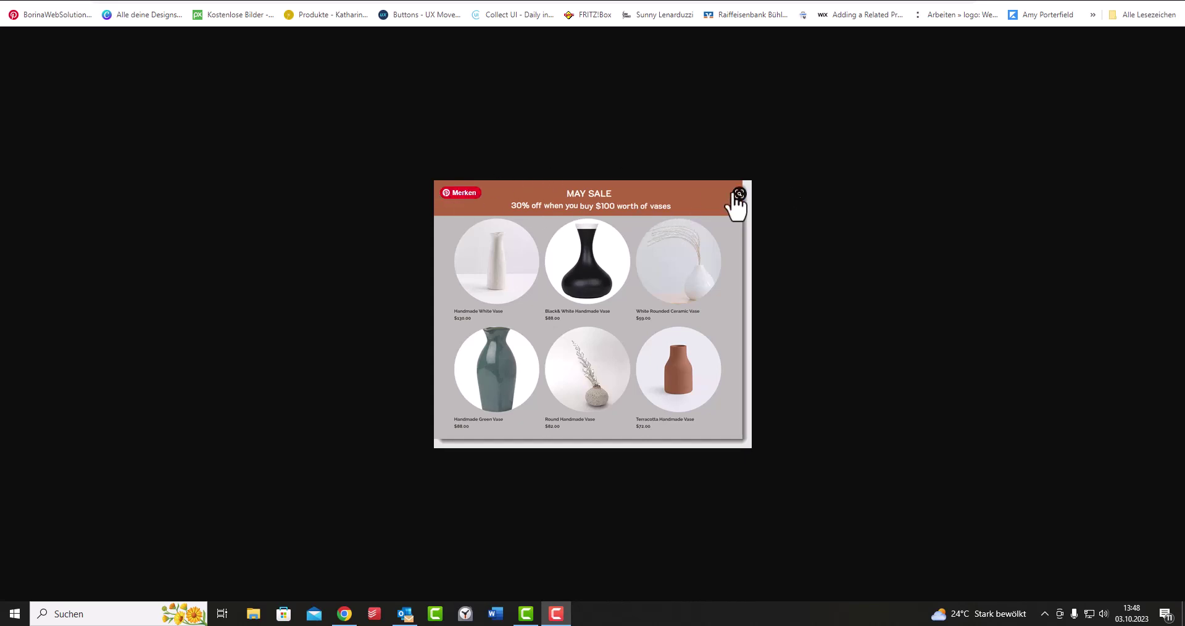